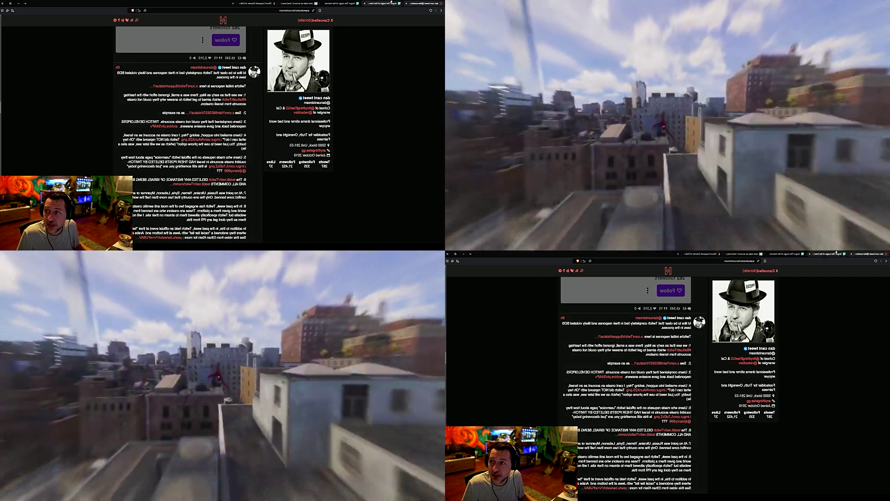
Switch to the Imgur screenshots post and zoom out so the Twitch email screenshots fit the page
left_click(382, 4)
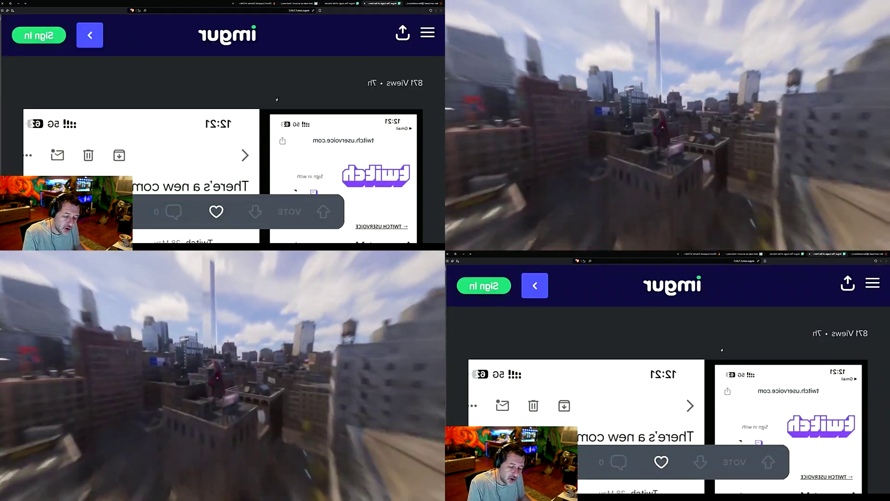
key("ctrl+minus")
scroll(265, 140, "down", 3)
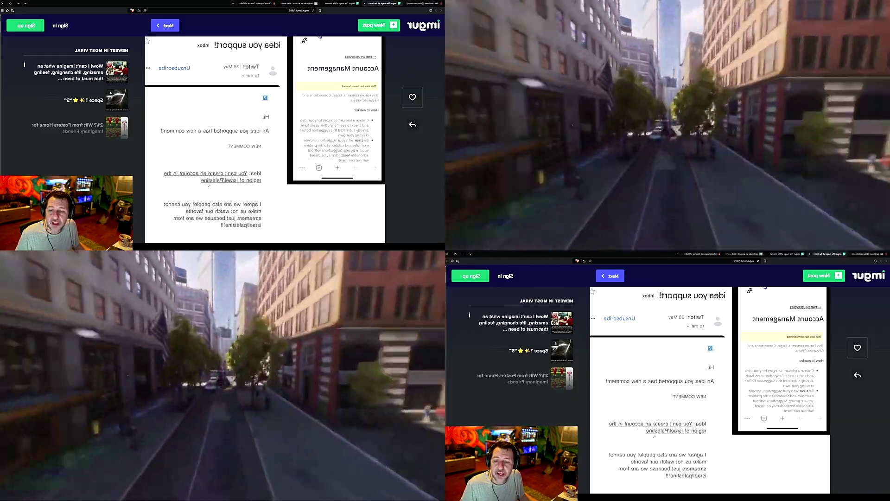
scroll(264, 139, "up", 2)
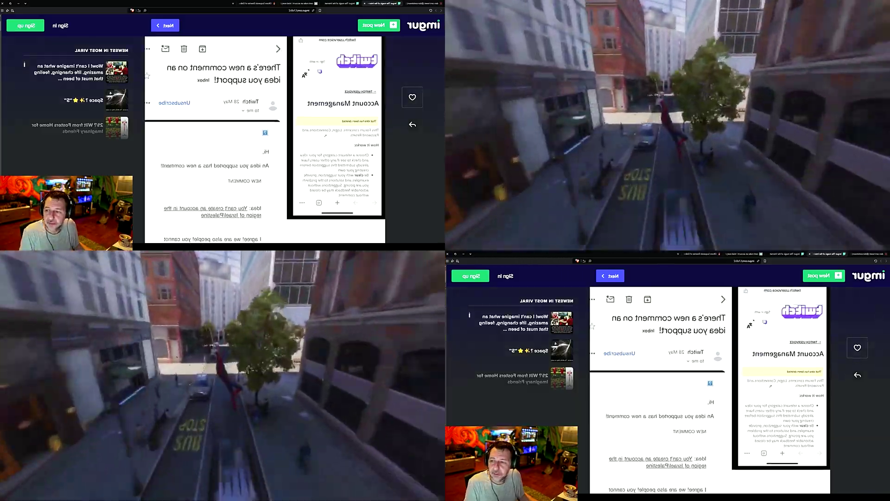